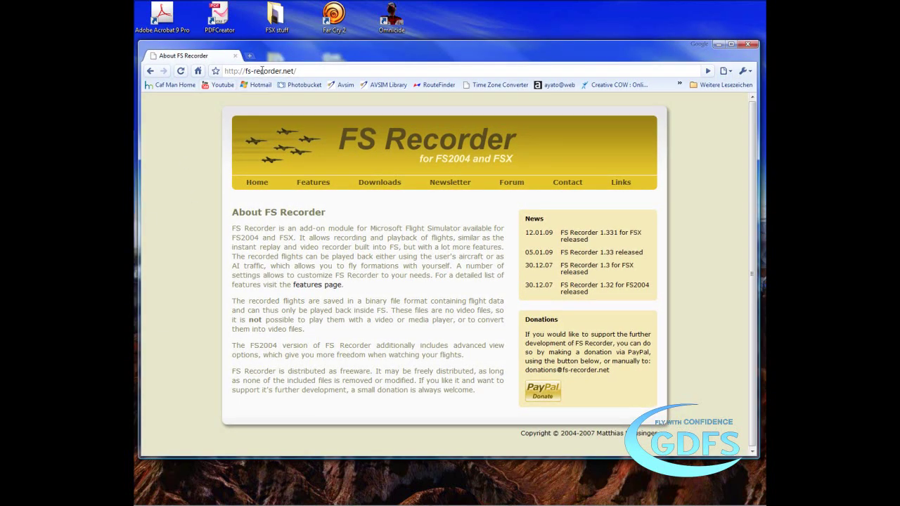
# Step: Open the downloads page of the FS Recorder website and minimize the browser window
pyautogui.click(377, 182)
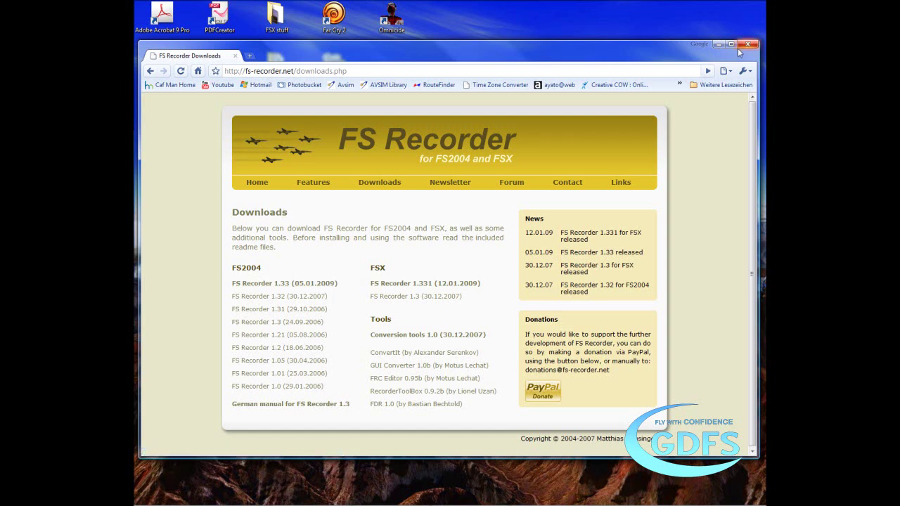
pyautogui.click(717, 44)
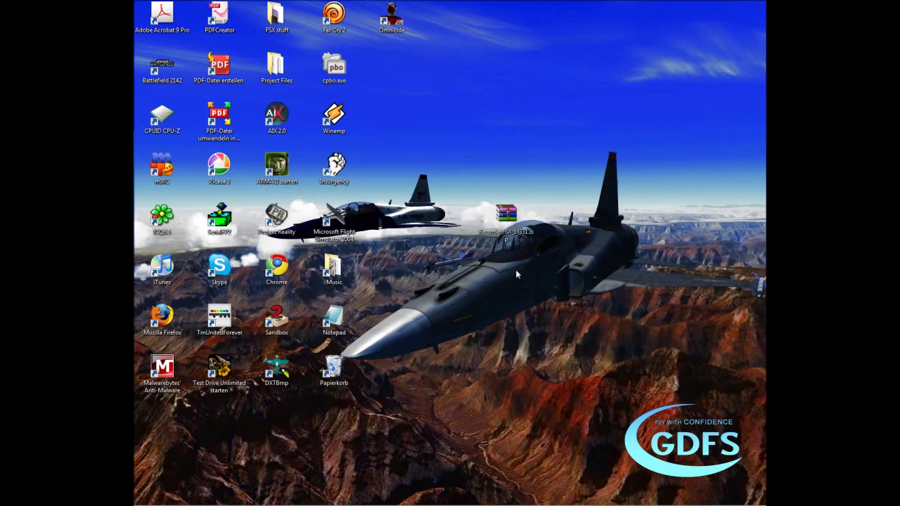
# Step: Extract the contents of the RecorderFSX_1-331 archive into a desktop folder named FSrecorder and open that folder
pyautogui.doubleClick(516, 224)
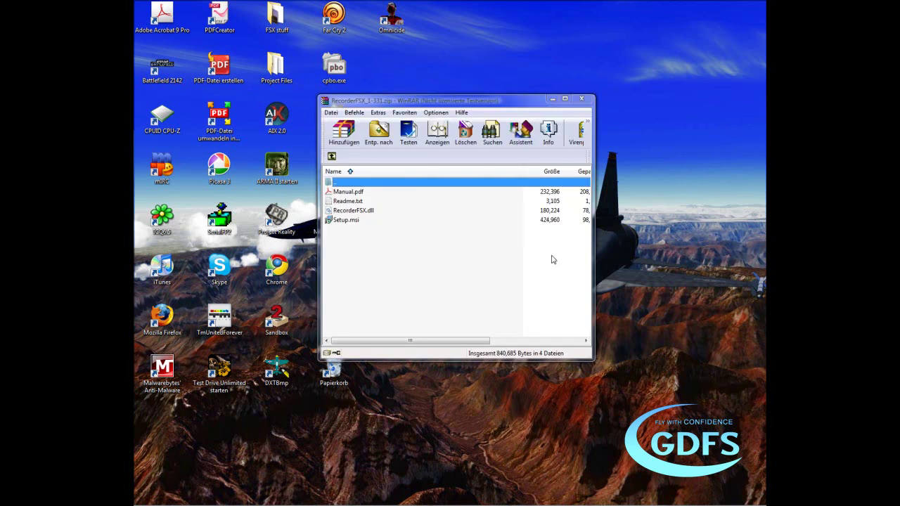
pyautogui.click(516, 232)
pyautogui.moveTo(492, 100); pyautogui.dragTo(343, 28)
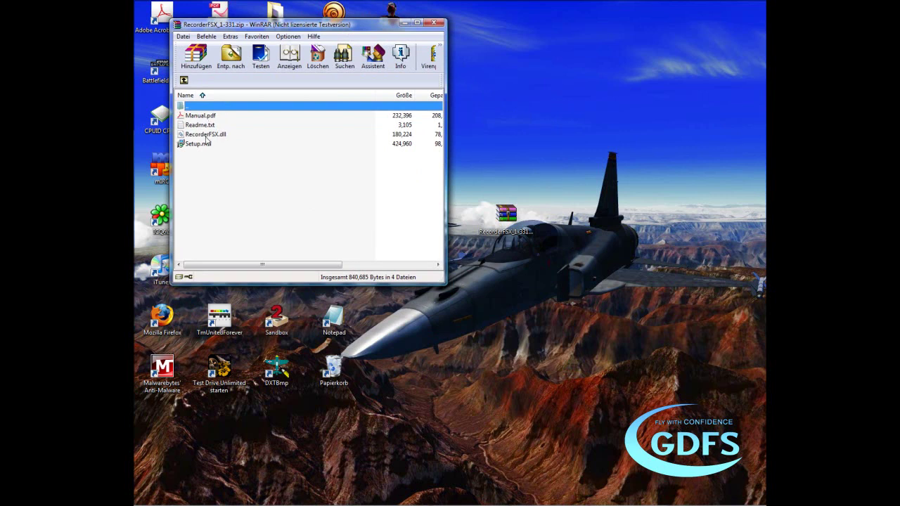
pyautogui.moveTo(520, 129); pyautogui.dragTo(575, 135)
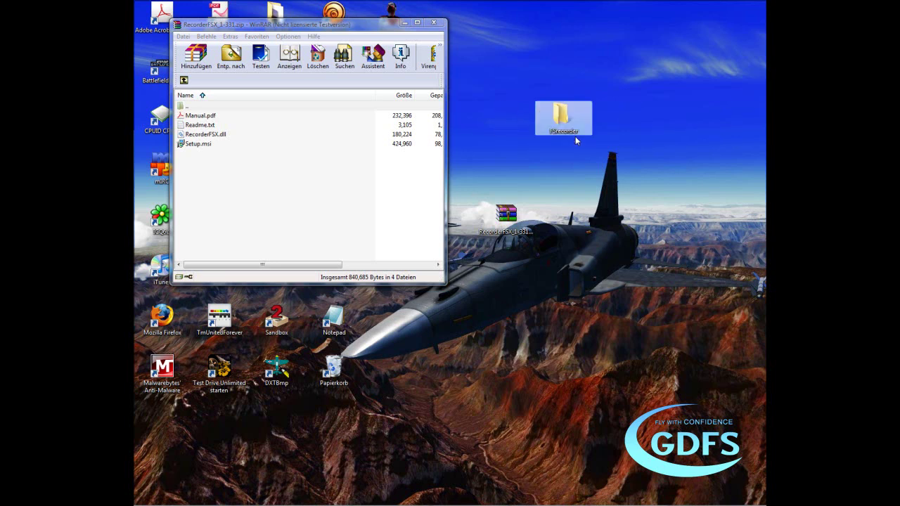
pyautogui.moveTo(183, 164); pyautogui.dragTo(577, 123)
pyautogui.doubleClick(581, 119)
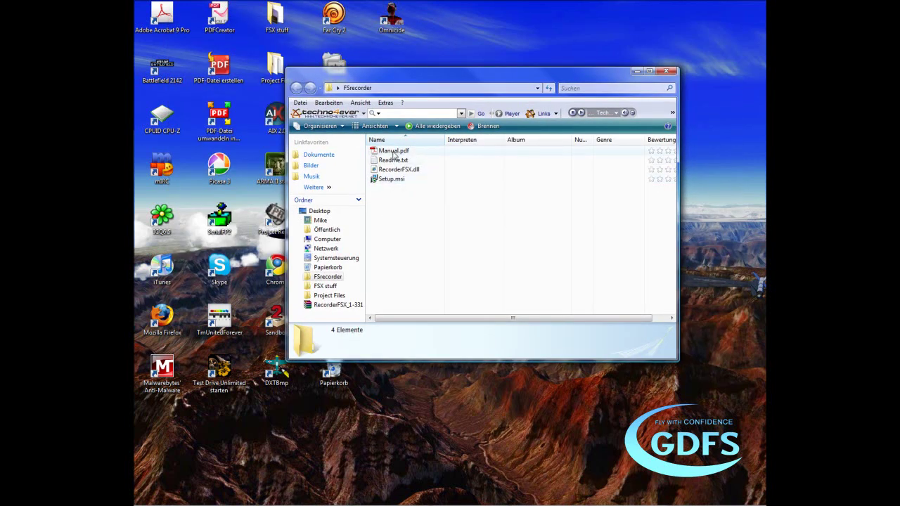
# Step: View the file details of Readme.txt, Setup.msi and RecorderFSX.dll in the FSrecorder folder
pyautogui.click(391, 161)
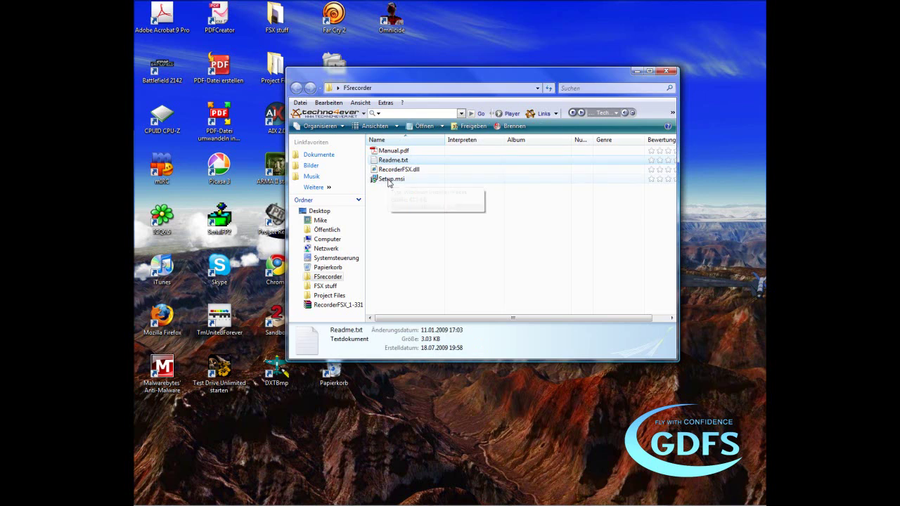
pyautogui.click(394, 204)
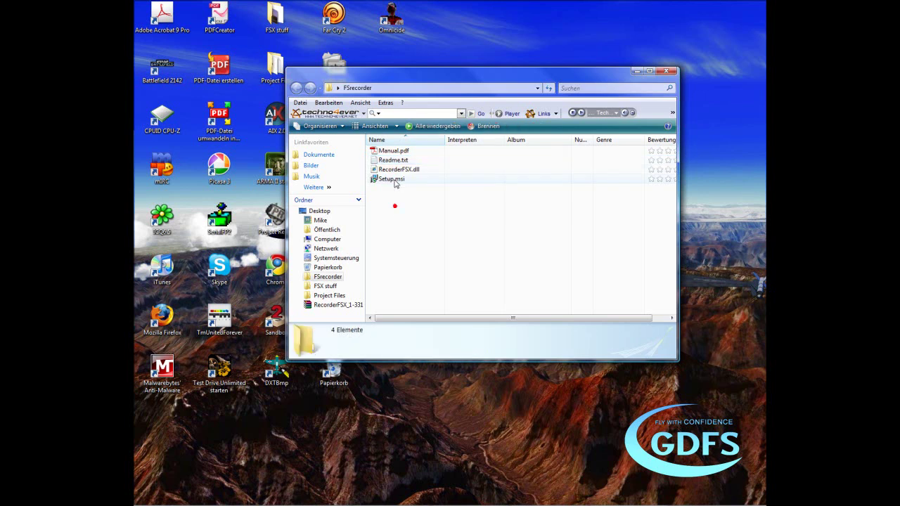
pyautogui.click(400, 180)
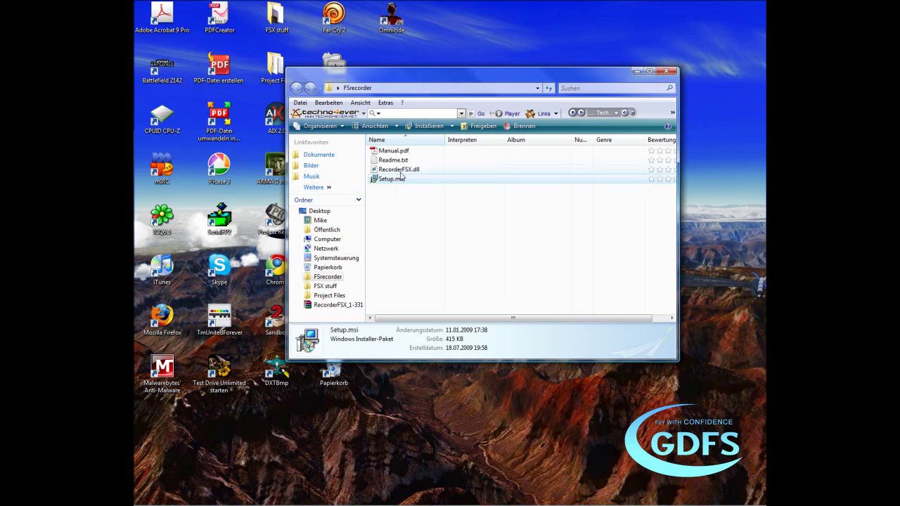
pyautogui.click(400, 171)
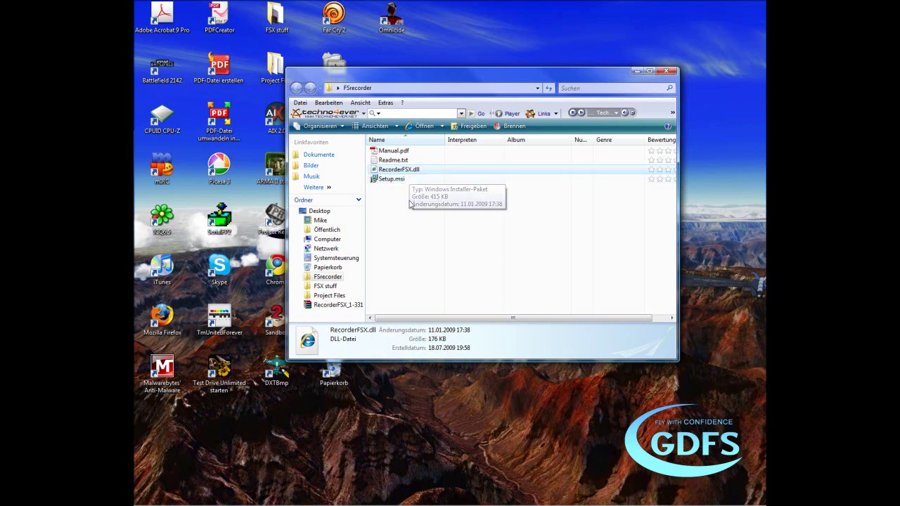
pyautogui.click(403, 192)
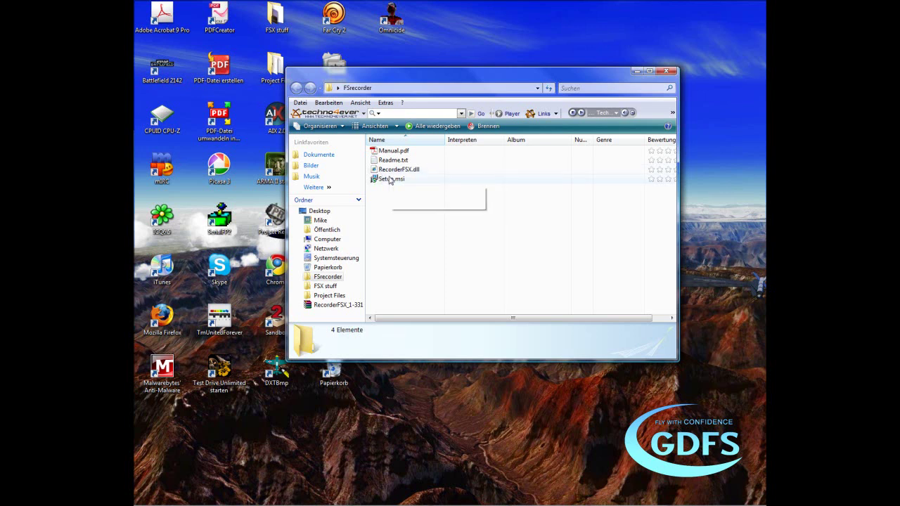
# Step: Install FS Recorder 1.331 for FSX from Setup.msi, accepting the license agreement and the default folder C:\Program Files\FS Recorder for FSX\
pyautogui.doubleClick(390, 180)
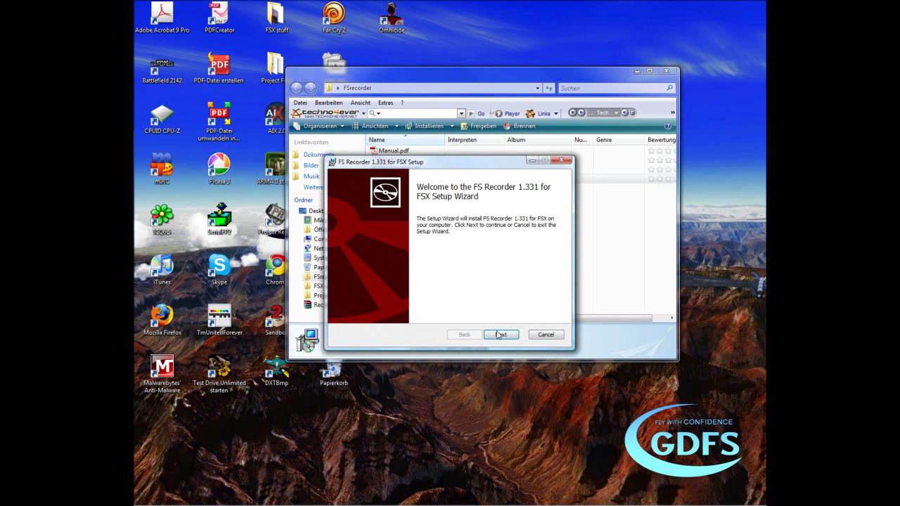
pyautogui.click(500, 335)
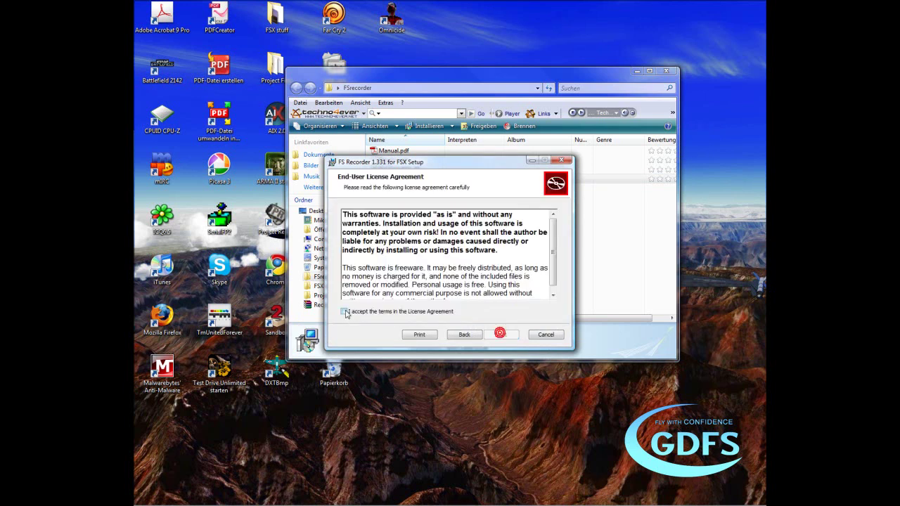
pyautogui.click(344, 310)
pyautogui.click(485, 338)
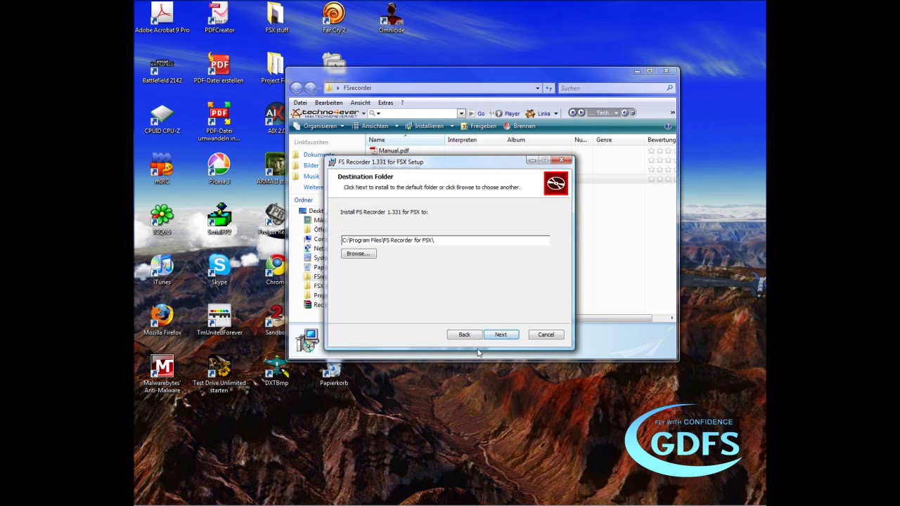
pyautogui.click(496, 337)
pyautogui.click(499, 335)
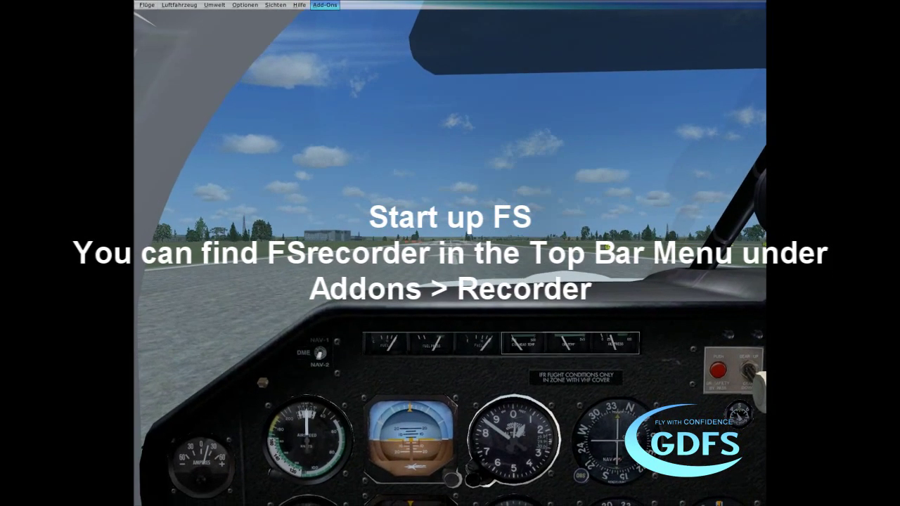
# Step: Switch to Microsoft Flight Simulator X and open the Record Flight options of the Recorder add-on
pyautogui.click(325, 5)
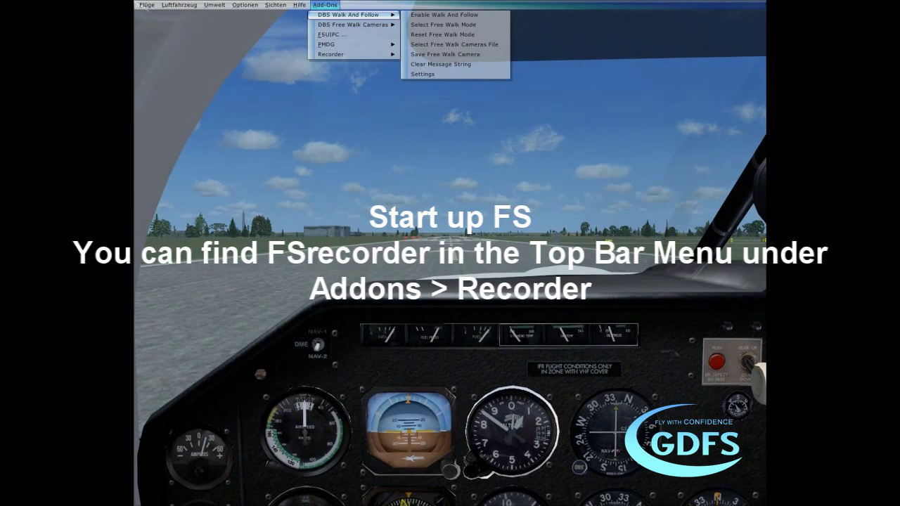
pyautogui.moveTo(331, 55)
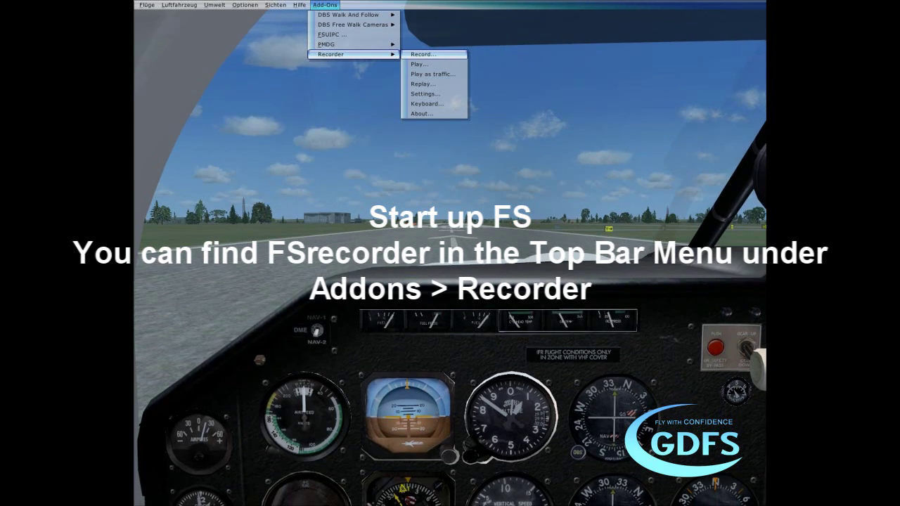
pyautogui.click(424, 54)
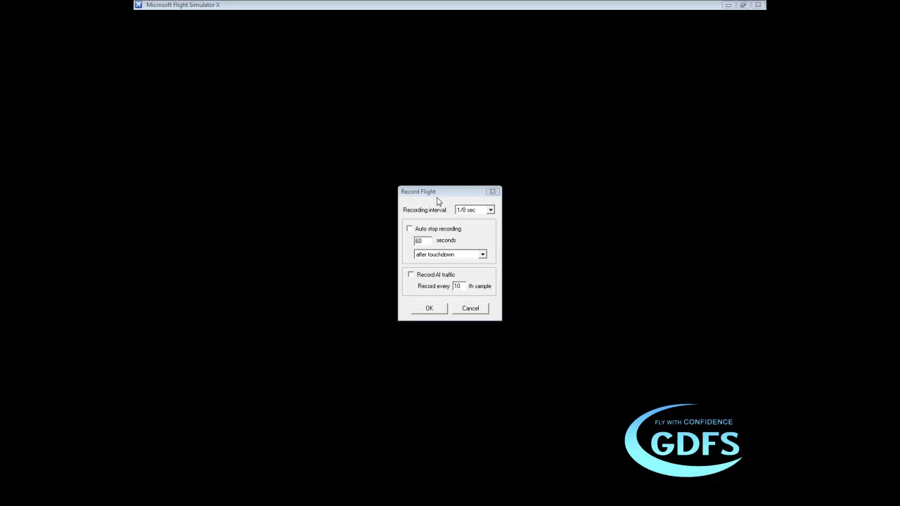
pyautogui.moveTo(452, 192); pyautogui.dragTo(442, 173)
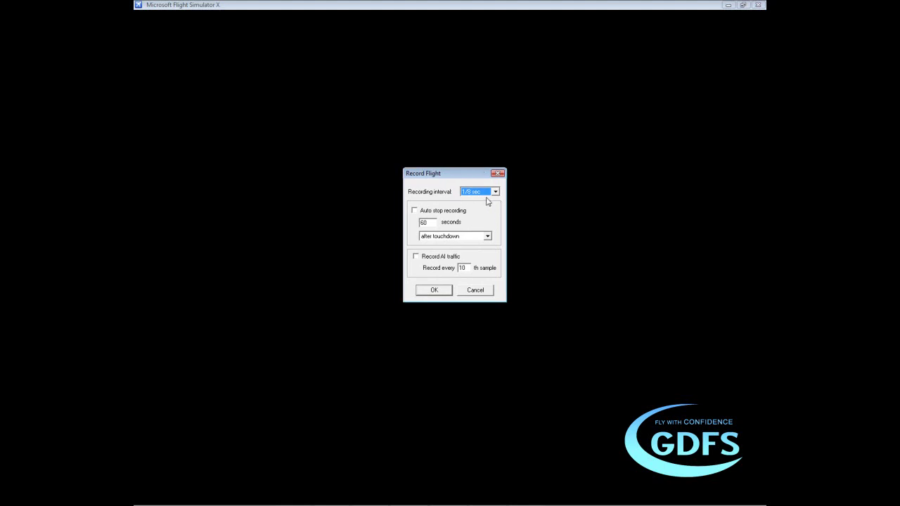
# Step: Try a recording interval of 2 sec and restore it to 1/8 sec
pyautogui.click(495, 192)
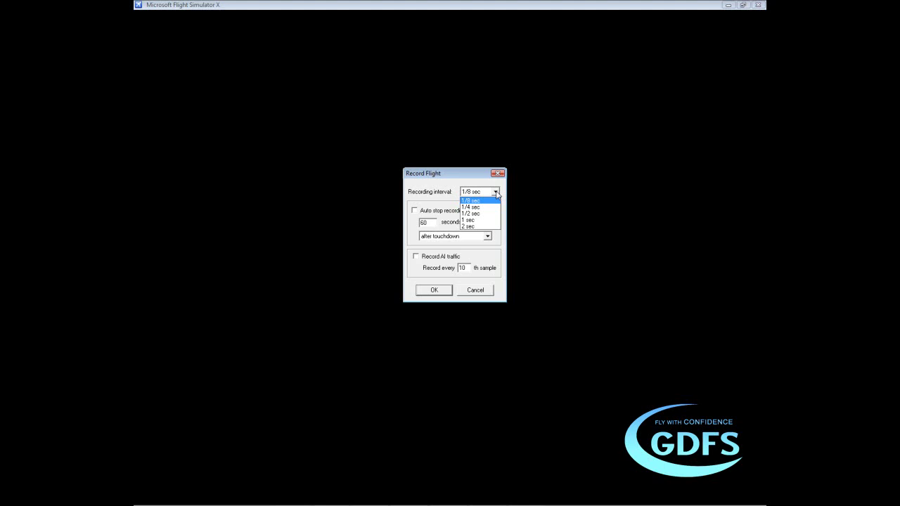
pyautogui.click(469, 226)
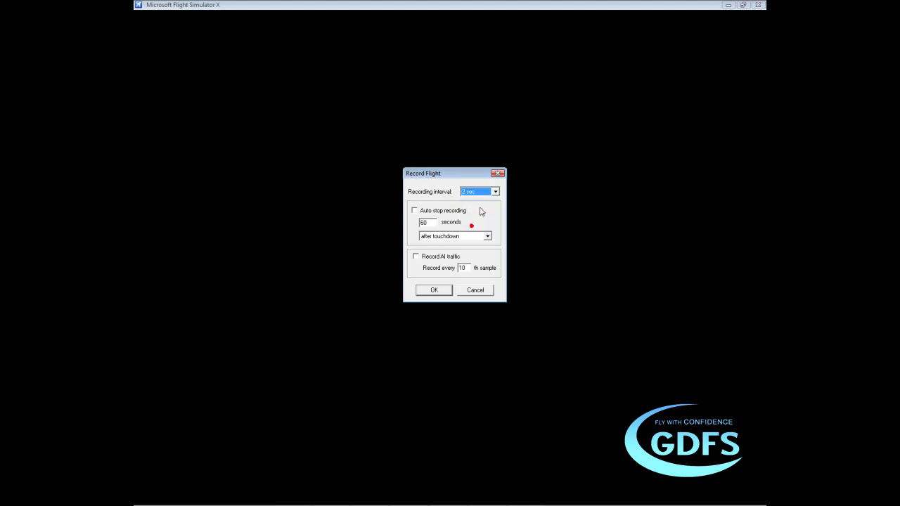
pyautogui.click(495, 191)
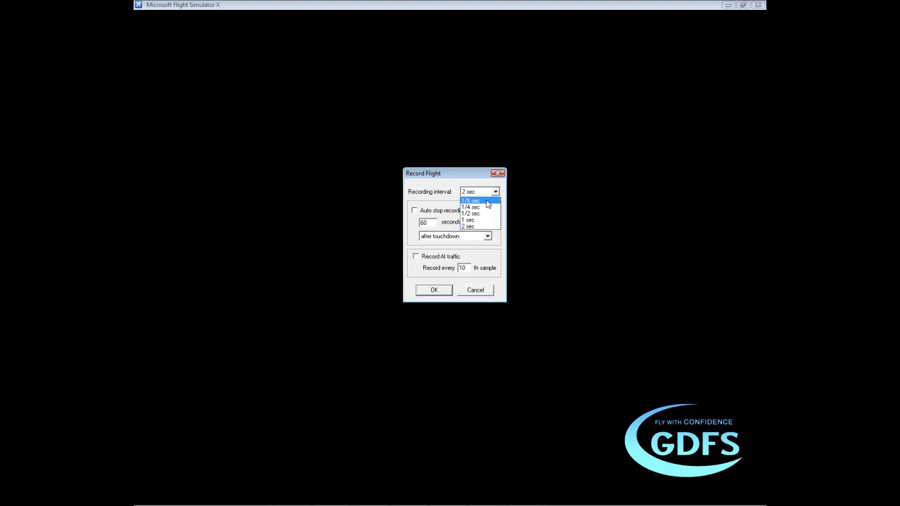
pyautogui.click(485, 200)
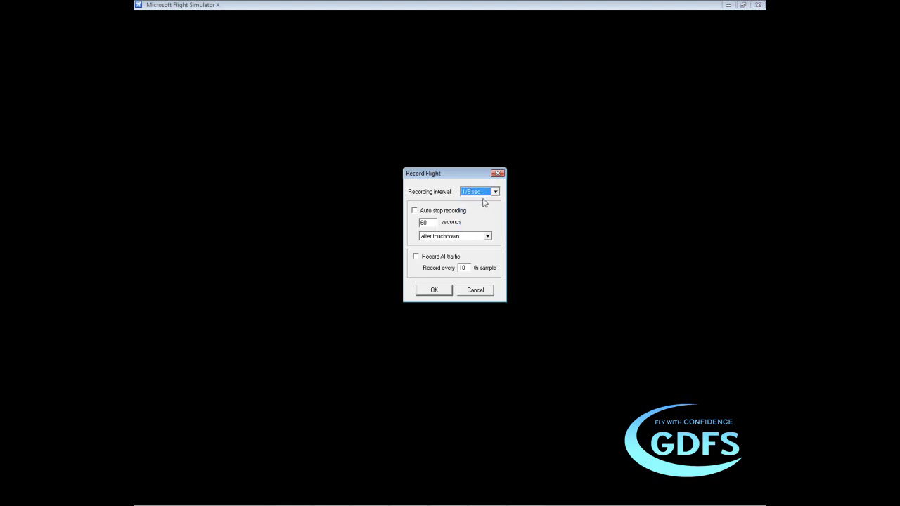
# Step: Try auto stop recording with a different duration, clear it and switch the option off, keeping the after touchdown condition
pyautogui.click(414, 211)
pyautogui.moveTo(430, 222); pyautogui.dragTo(405, 228)
pyautogui.write('2938')
pyautogui.click(414, 210)
pyautogui.click(485, 236)
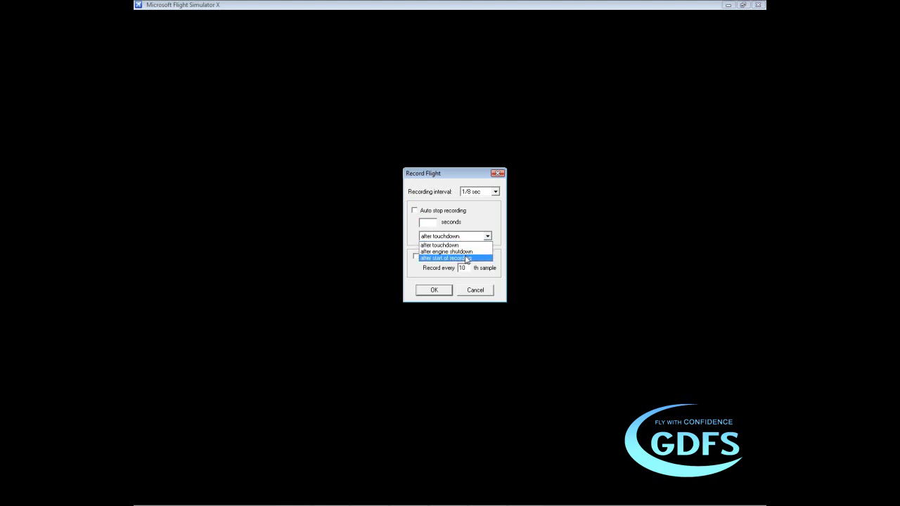
pyautogui.click(480, 216)
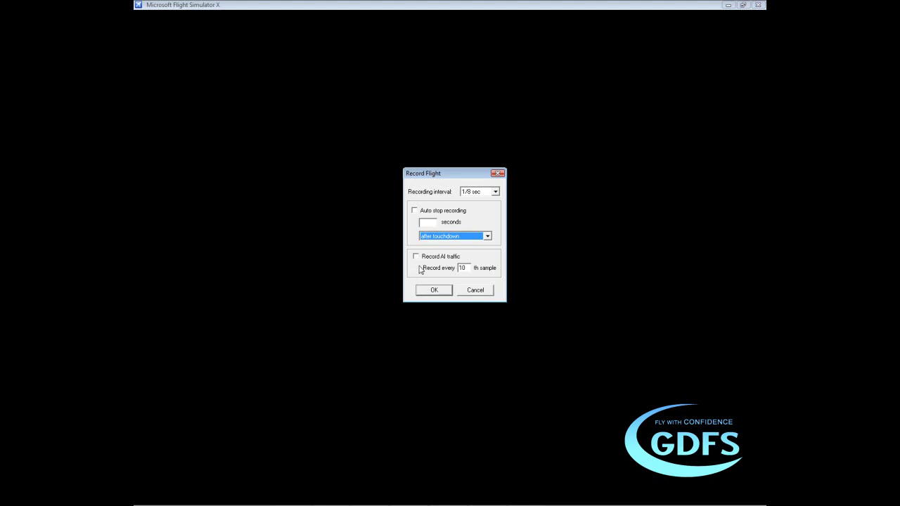
# Step: Keep the AI traffic sampling at every 10th sample and start the flight recording with these settings
pyautogui.doubleClick(460, 269)
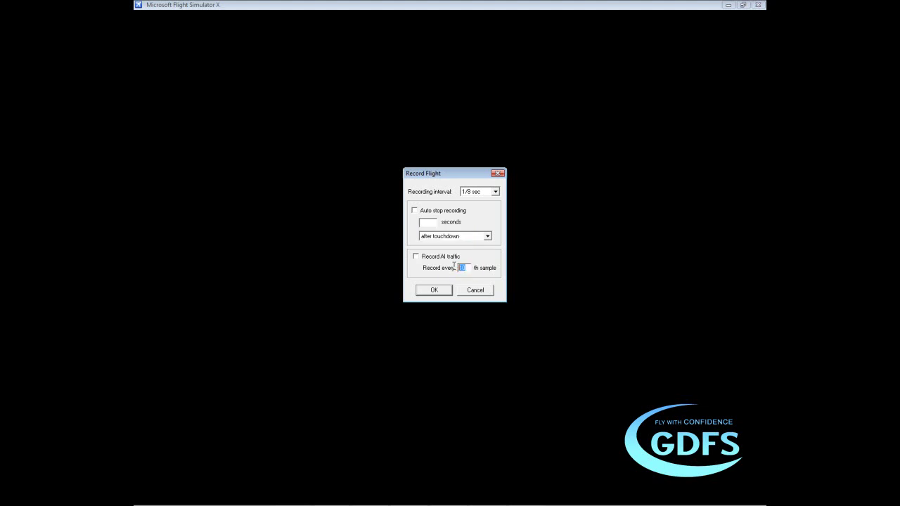
pyautogui.click(467, 269)
pyautogui.moveTo(431, 177); pyautogui.dragTo(422, 147)
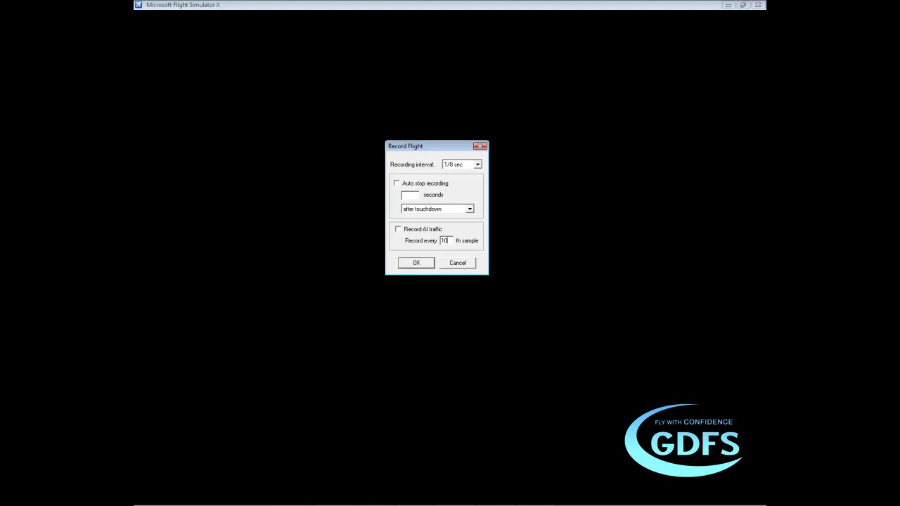
pyautogui.click(409, 265)
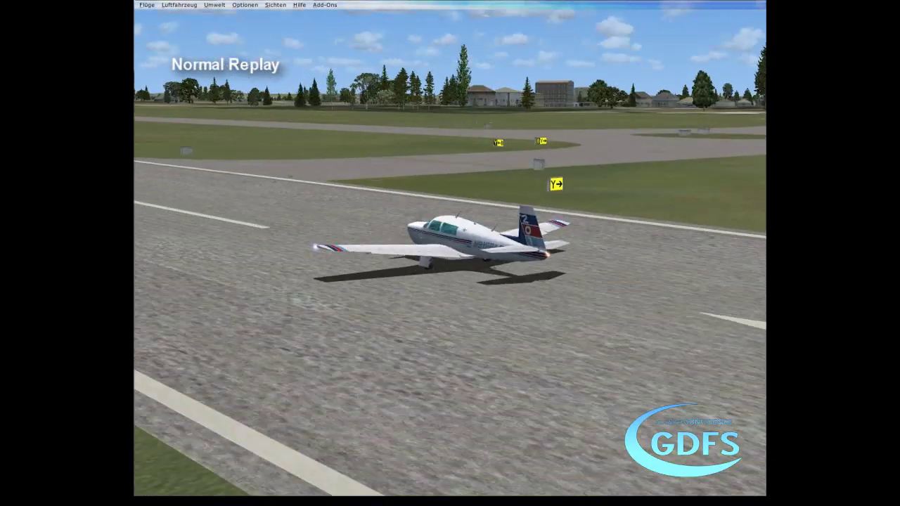
# Step: Switch between camera views while watching the normal replay of the recorded flight
pyautogui.press('s')
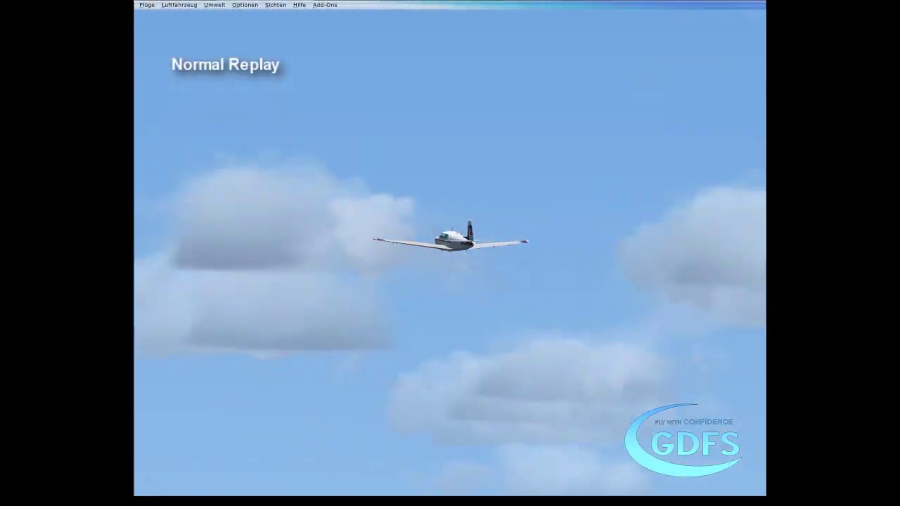
pyautogui.press('s')
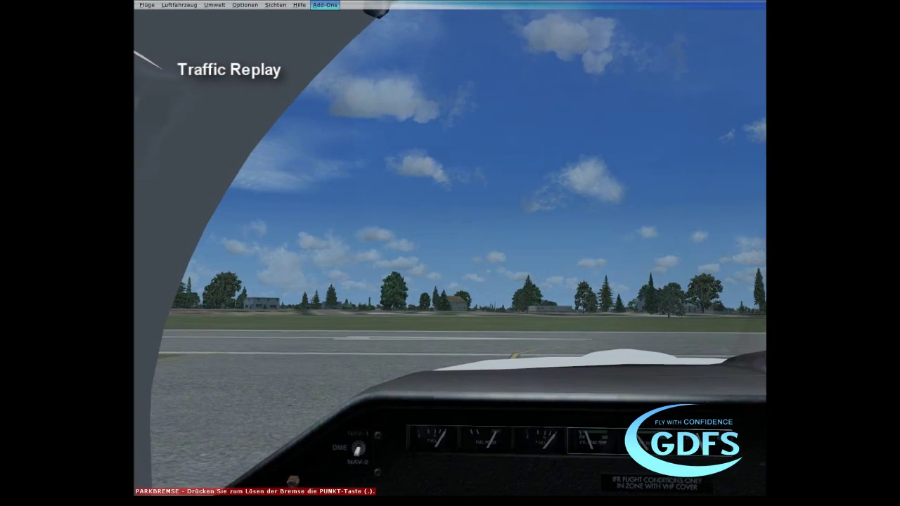
# Step: Play the recorded flight back as traffic and switch to an outside view of the parked aircraft
pyautogui.click(325, 5)
pyautogui.moveTo(331, 44)
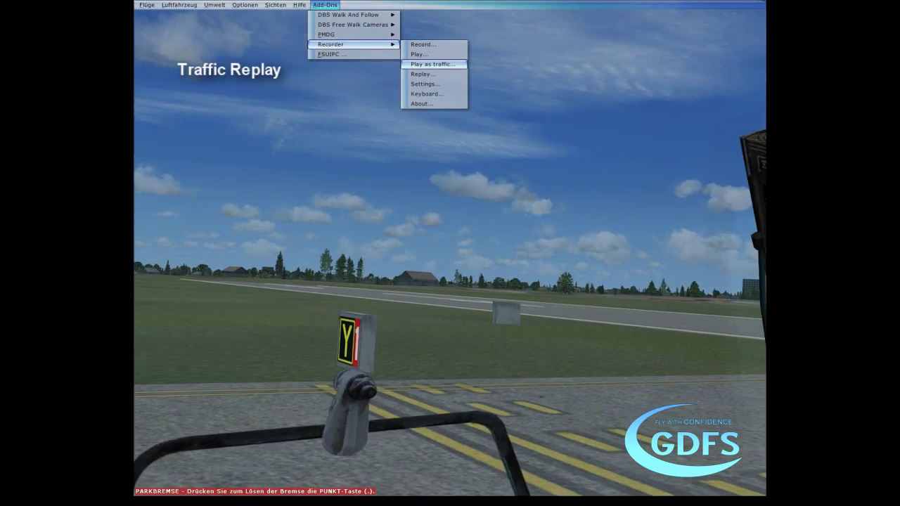
pyautogui.click(433, 64)
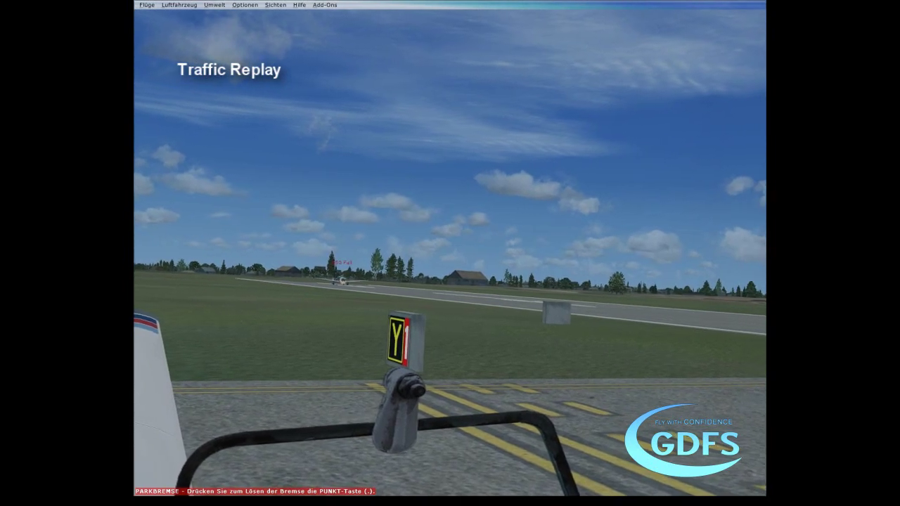
pyautogui.press('s')
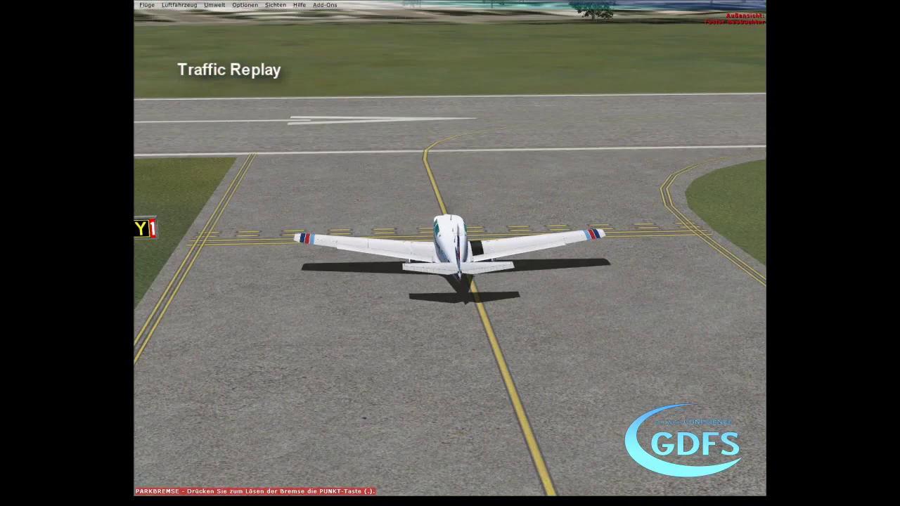